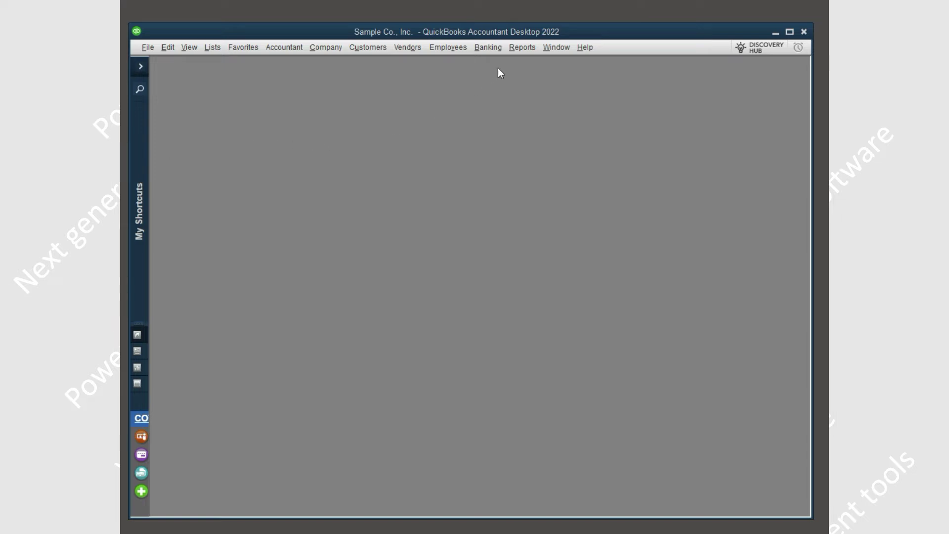
Step: Create a Custom Transaction Detail report with the date range set to Last Fiscal Year
left_click(522, 49)
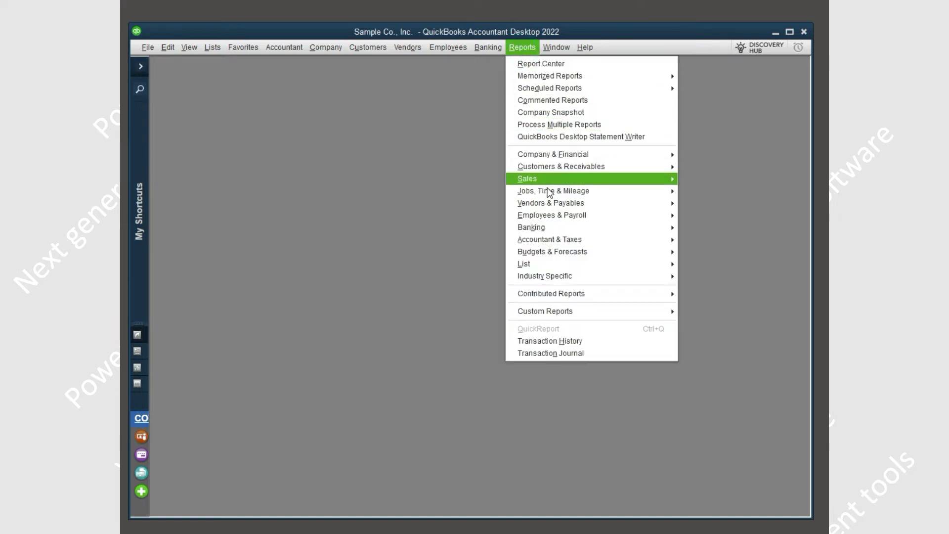
mouse_move(545, 313)
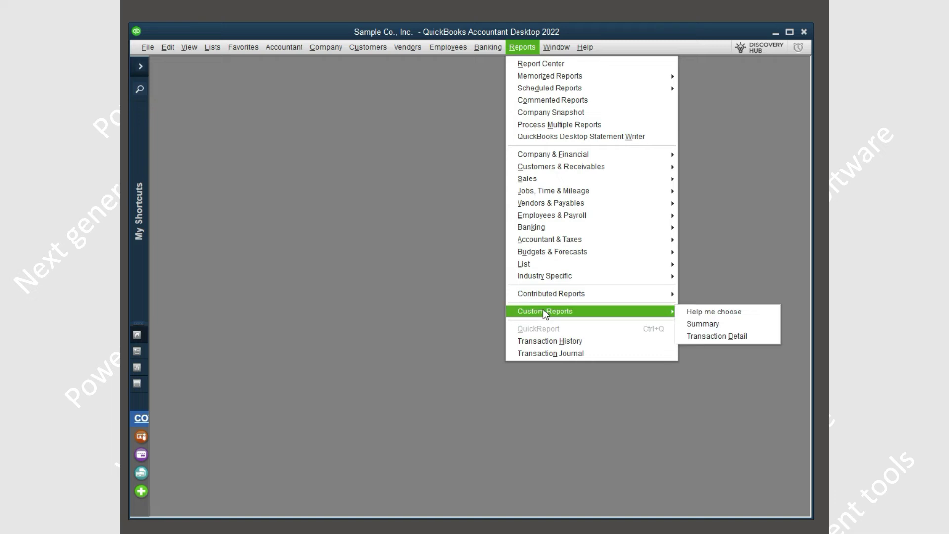
left_click(707, 339)
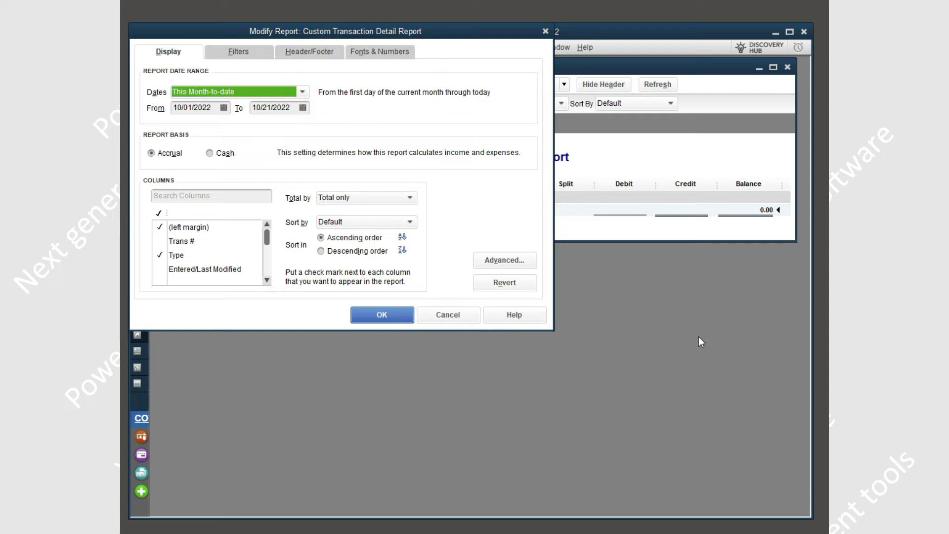
left_click(303, 91)
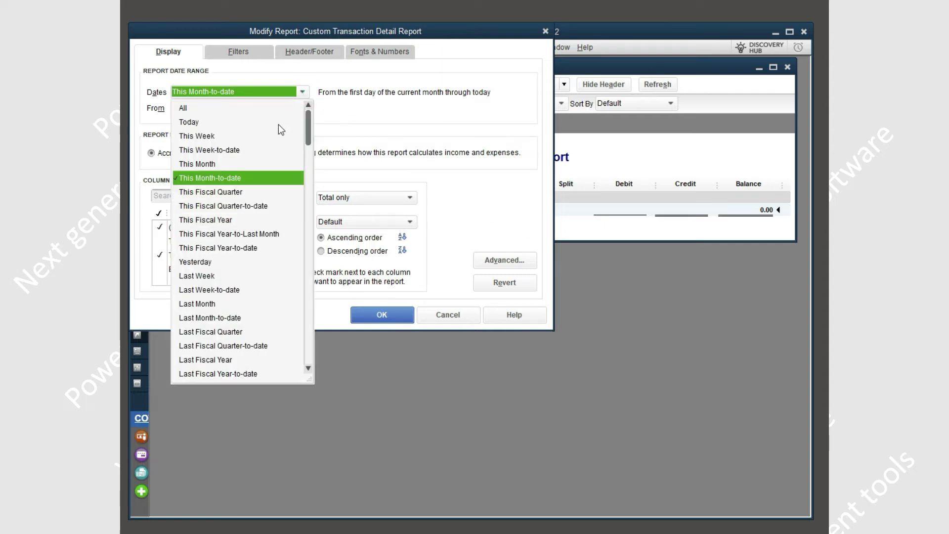
left_click(221, 361)
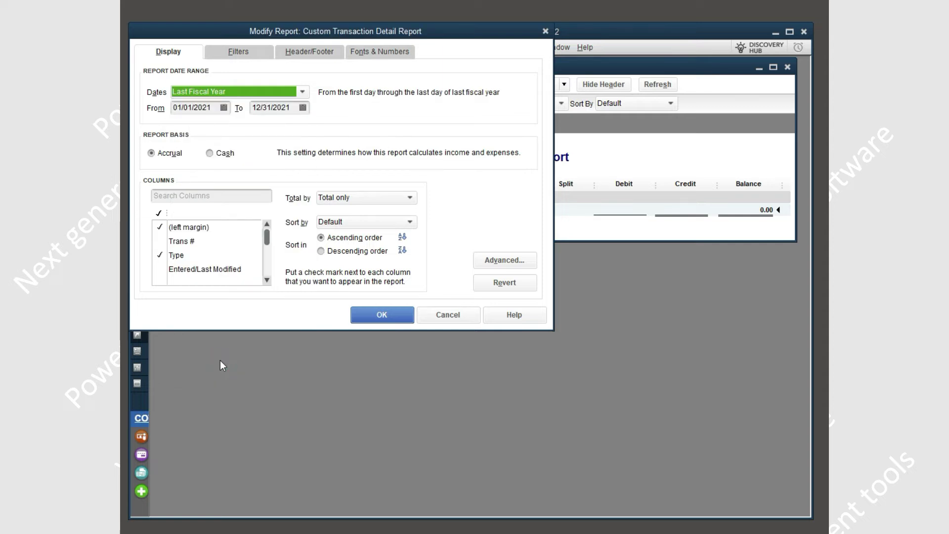
left_click(387, 316)
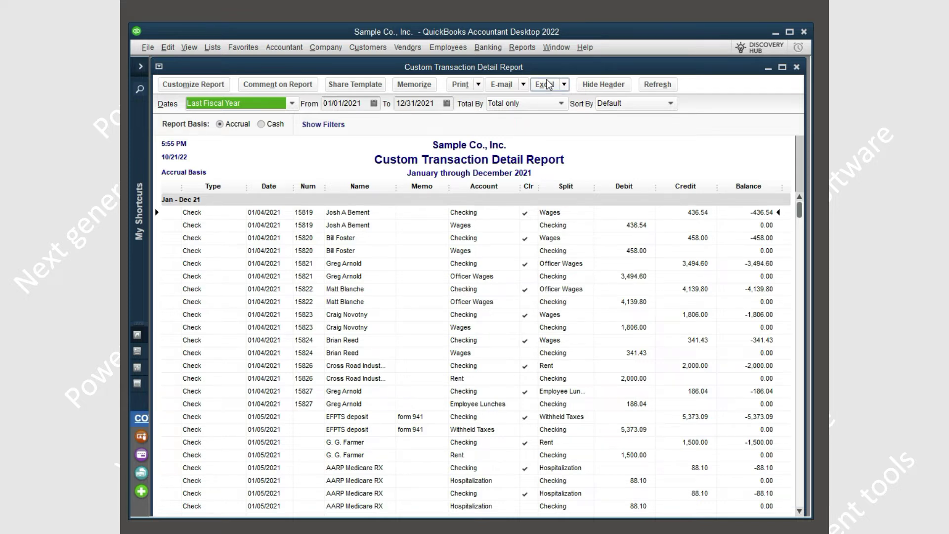
Step: Export the report to a new worksheet in a new Excel workbook, with all advanced Excel format and feature options left off
left_click(546, 88)
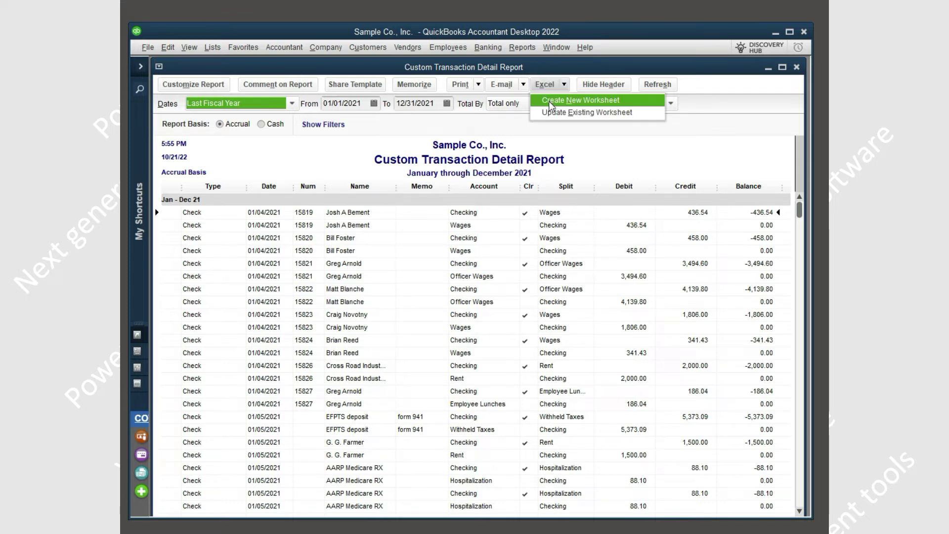
left_click(550, 101)
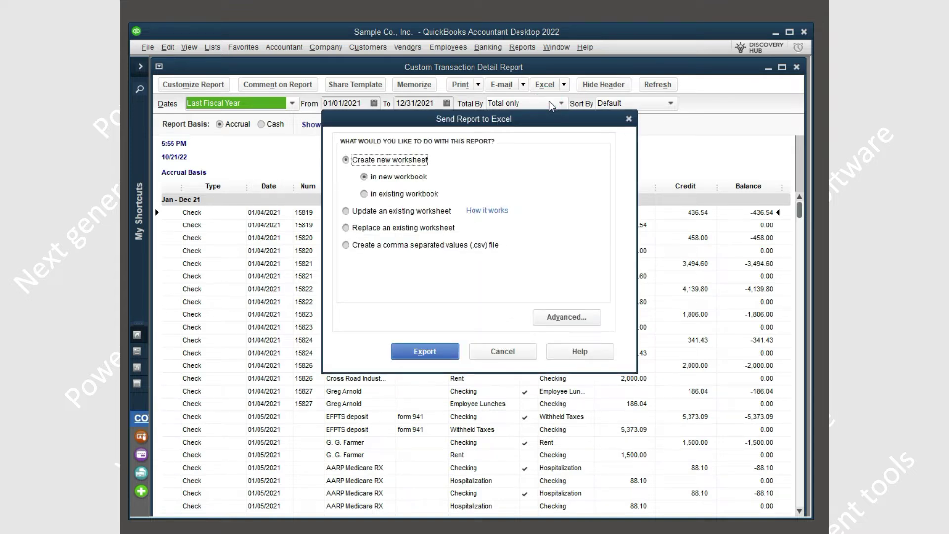
left_click(558, 319)
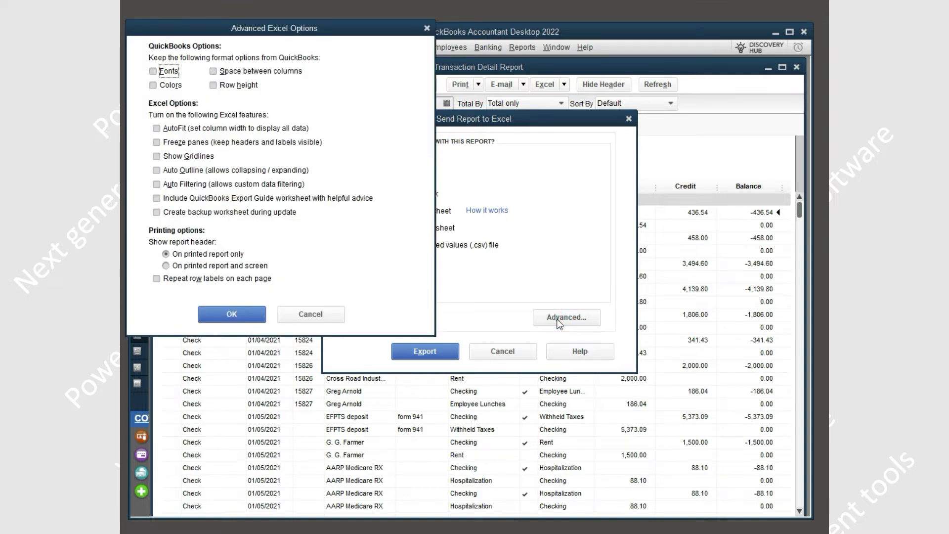
left_click(210, 319)
left_click(426, 351)
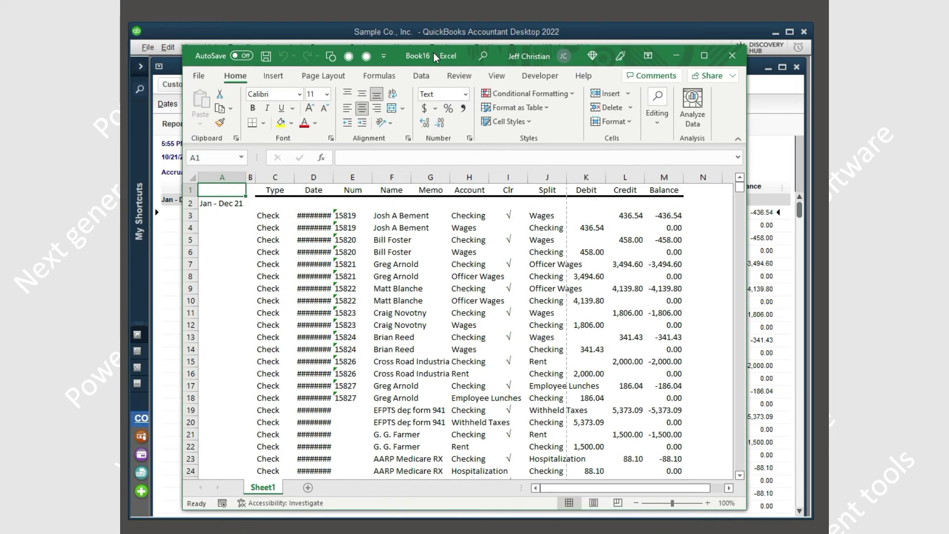
Step: Save the exported workbook to the Desktop as qbDesktop.xlsl.xlsx and close it
left_click(200, 79)
left_click(221, 240)
left_click(336, 286)
left_click(242, 150)
left_click(314, 290)
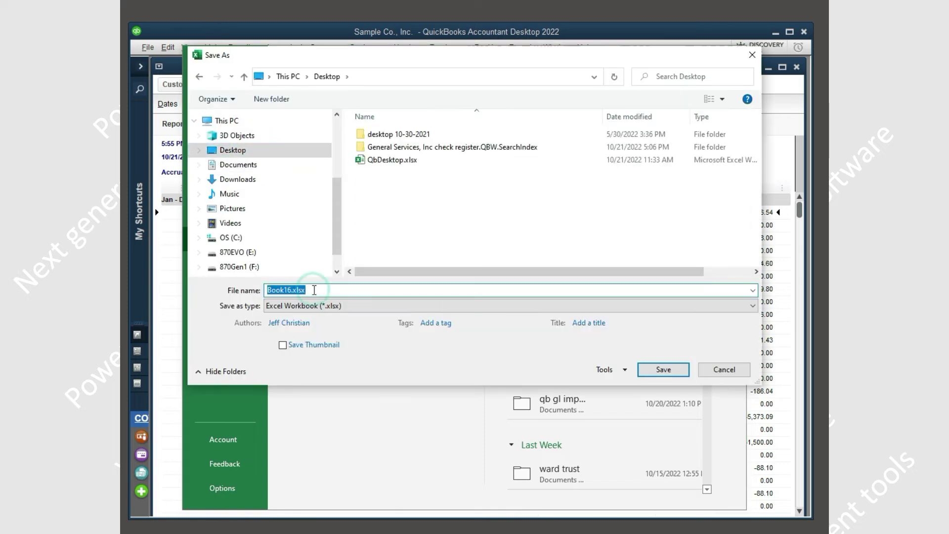
type("qbDesktop.xlsx")
key("Return")
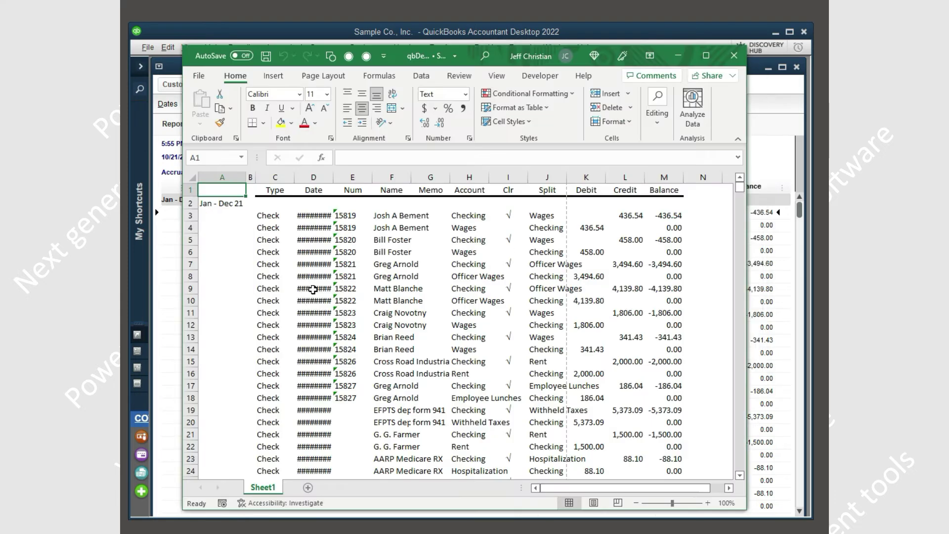
left_click(734, 55)
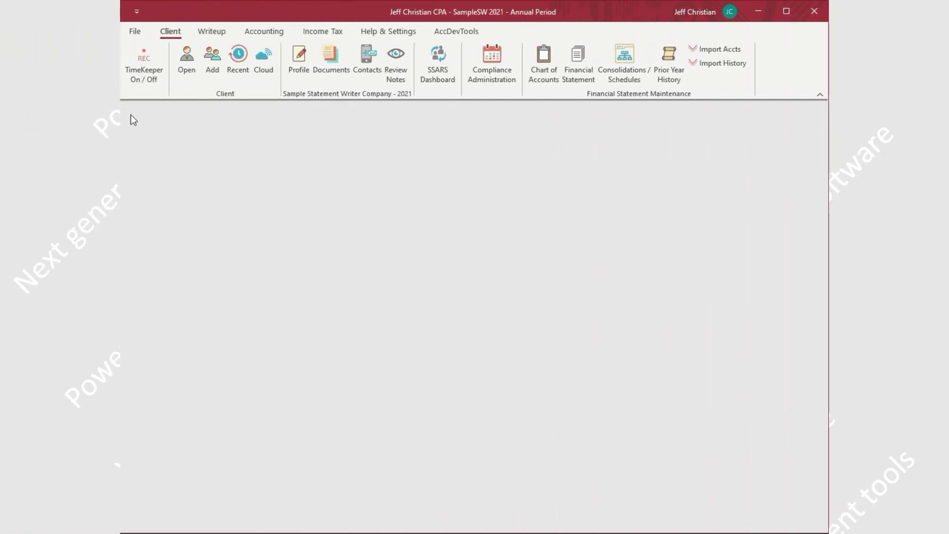
Step: Switch to the write-up accounting program and import QbDesktop.xlsx from the Desktop as QuickBooks transactions
left_click(212, 33)
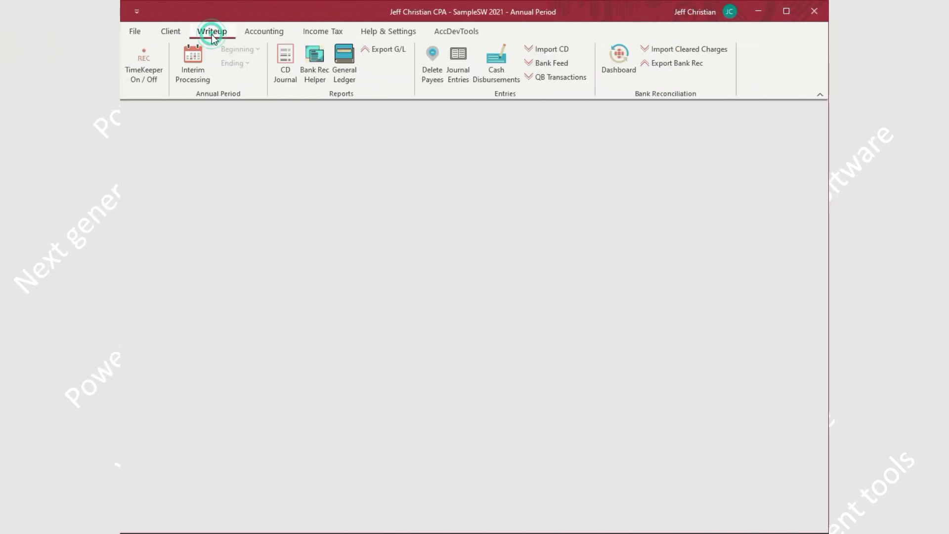
left_click(578, 75)
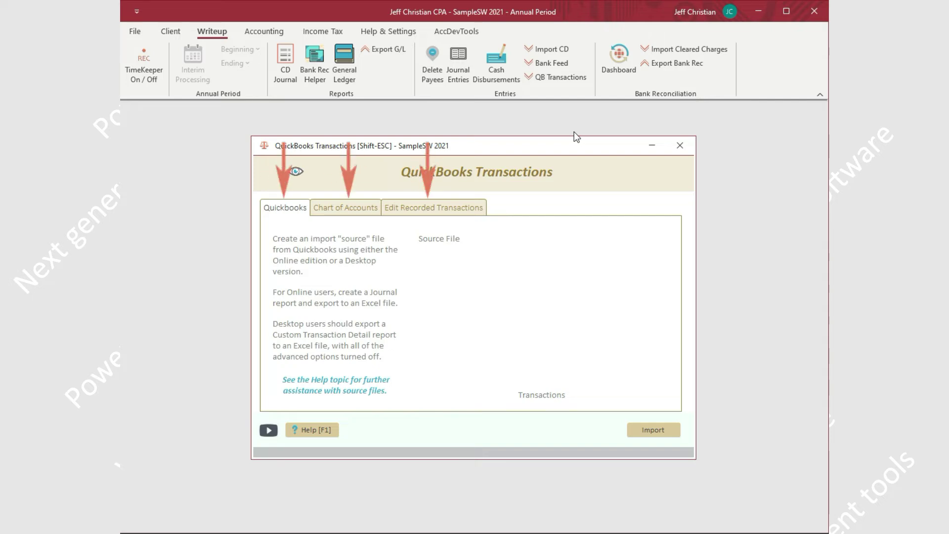
left_click(651, 431)
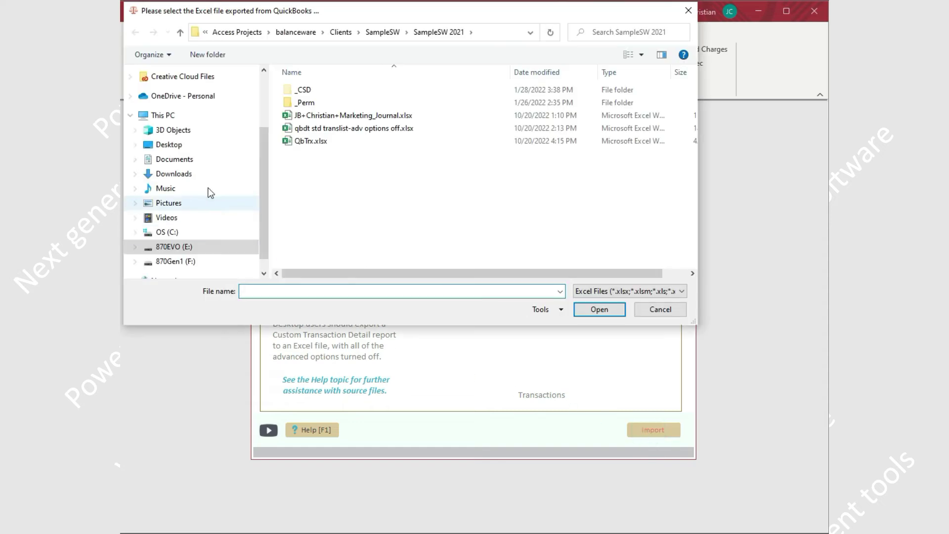
left_click(174, 145)
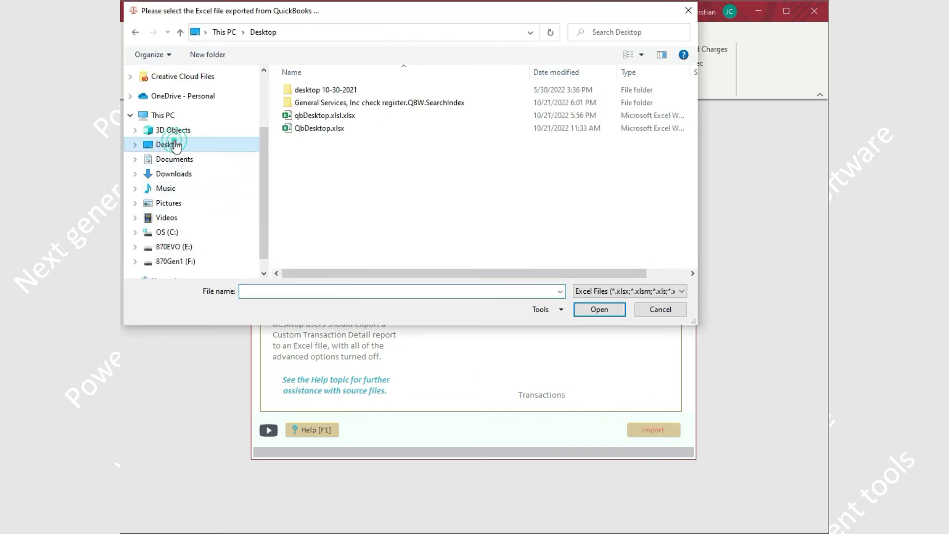
double_click(324, 128)
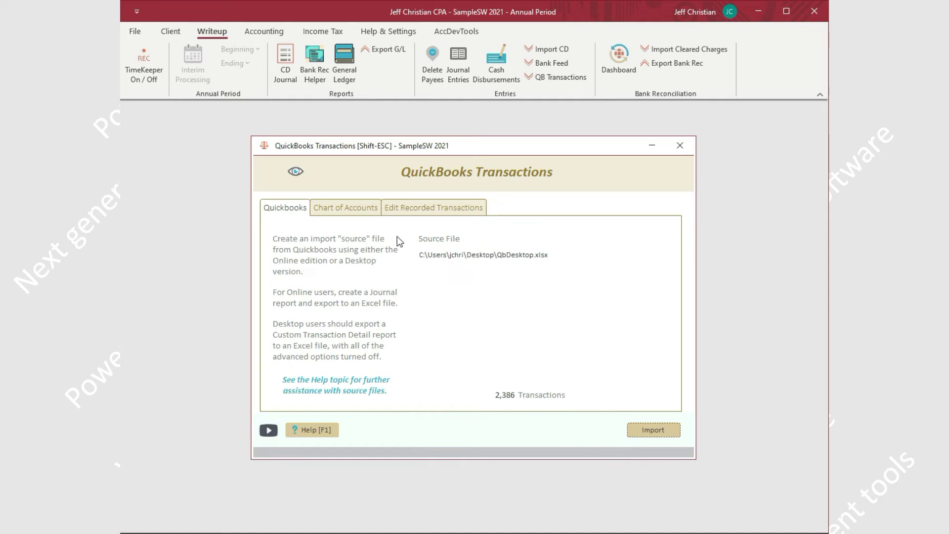
Step: Record the import using the existing chart of accounts assignments, and open the recorded transactions for editing
left_click(370, 208)
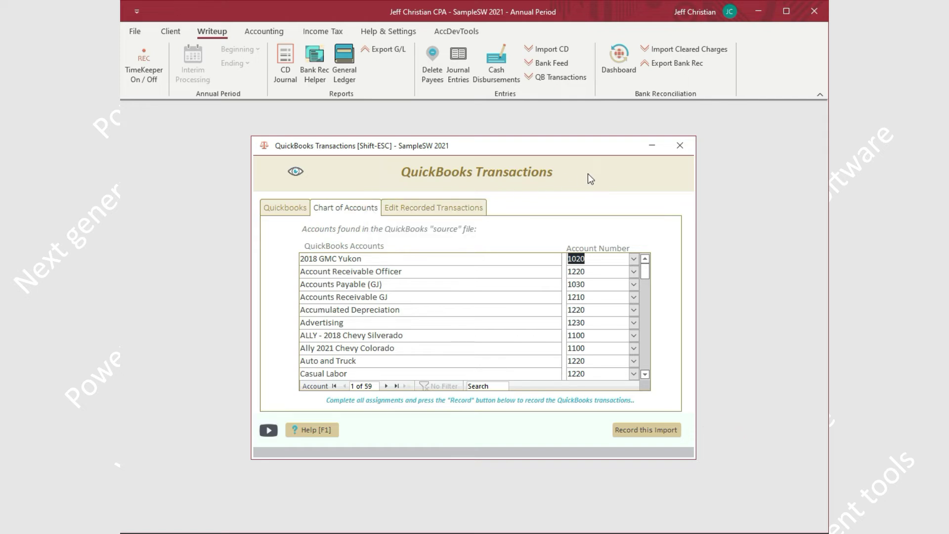
left_click(636, 428)
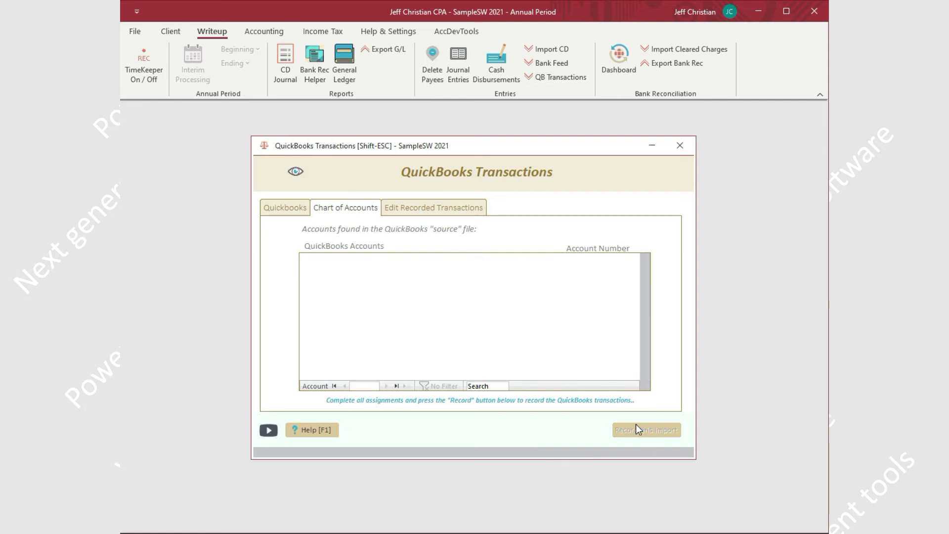
left_click(434, 208)
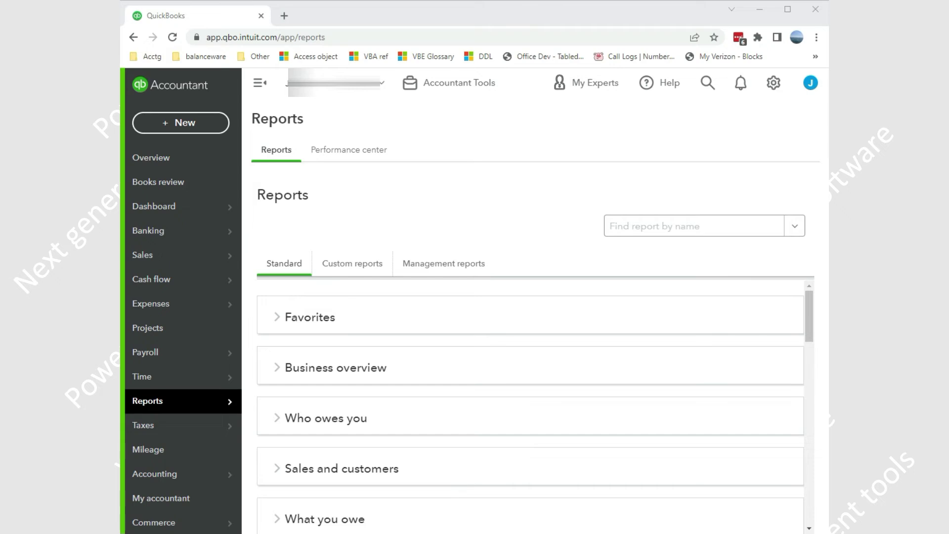
Step: Switch to QuickBooks Online and run the Journal report for the period 01/01/2021 to 12/31/2021
left_click_drag(807, 314, 786, 426)
left_click(317, 368)
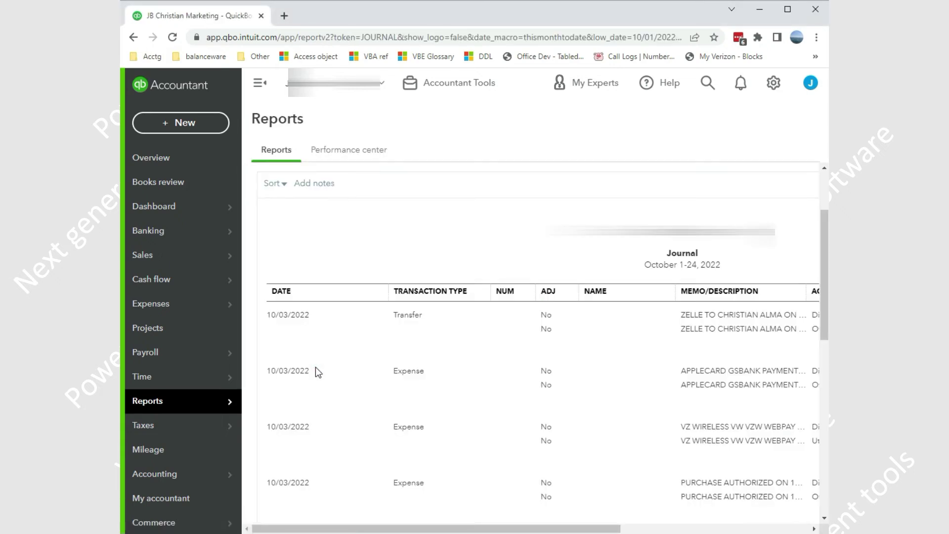
left_click(439, 241)
type("01/01/2021")
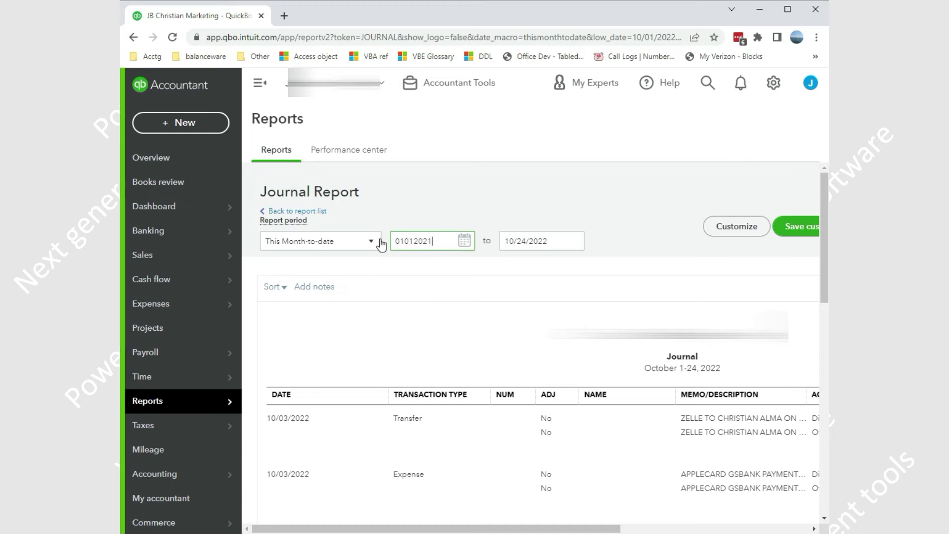
key("Tab")
type("12/31/2021")
key("Tab")
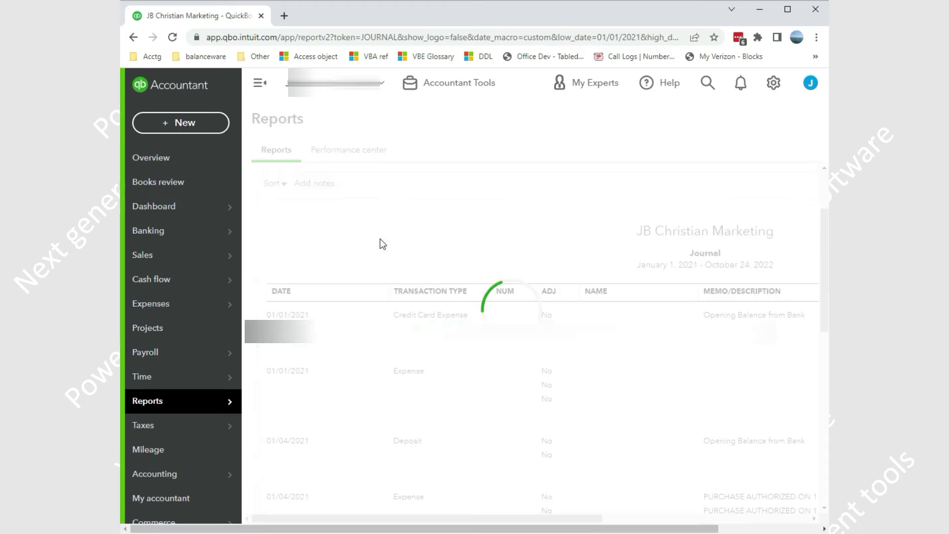
Step: Export the Journal report to an Excel file
left_click_drag(558, 525, 738, 530)
left_click(677, 291)
left_click(606, 311)
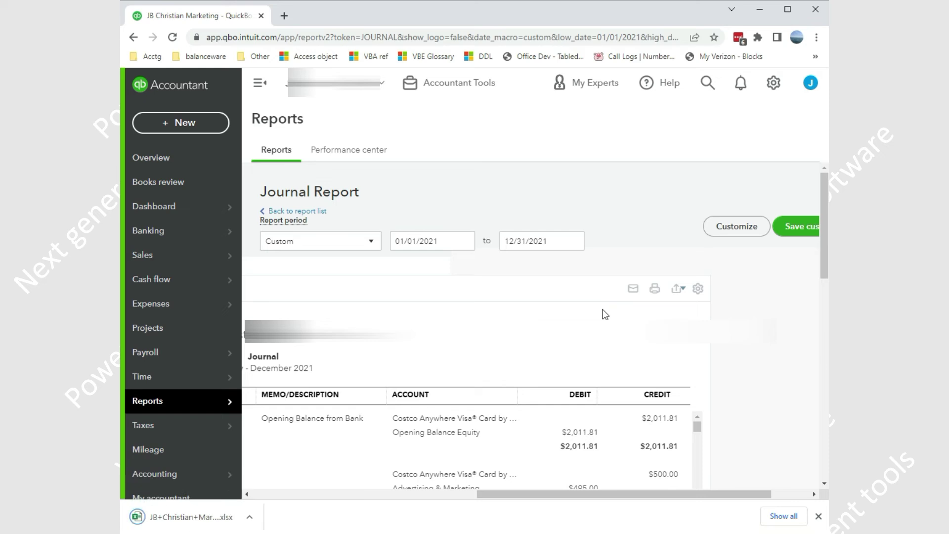
Step: Open the downloaded journal workbook for editing, save it to the Desktop as JB+Christian+Marketing_Journal.xlsx, and close it
left_click(189, 523)
left_click(664, 95)
left_click(210, 91)
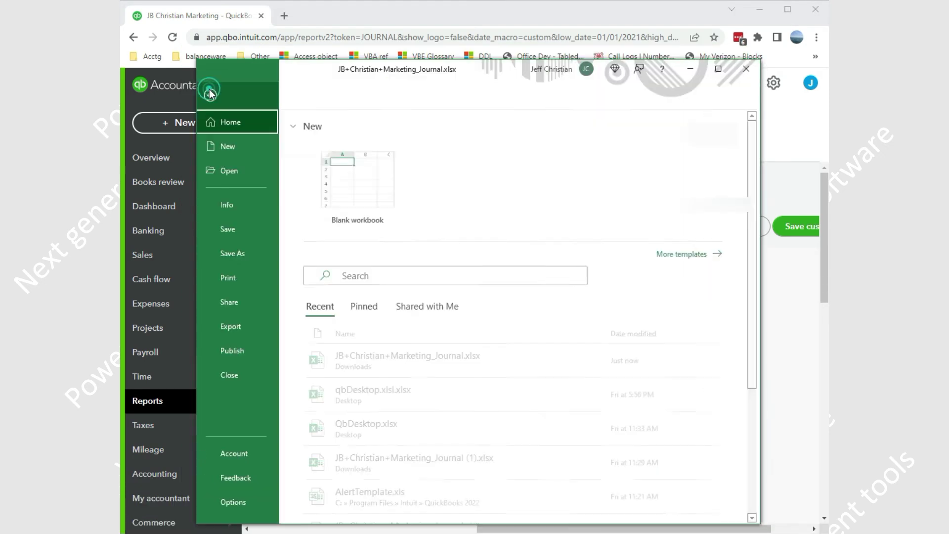
left_click(219, 258)
left_click(341, 299)
left_click(247, 163)
left_click(662, 383)
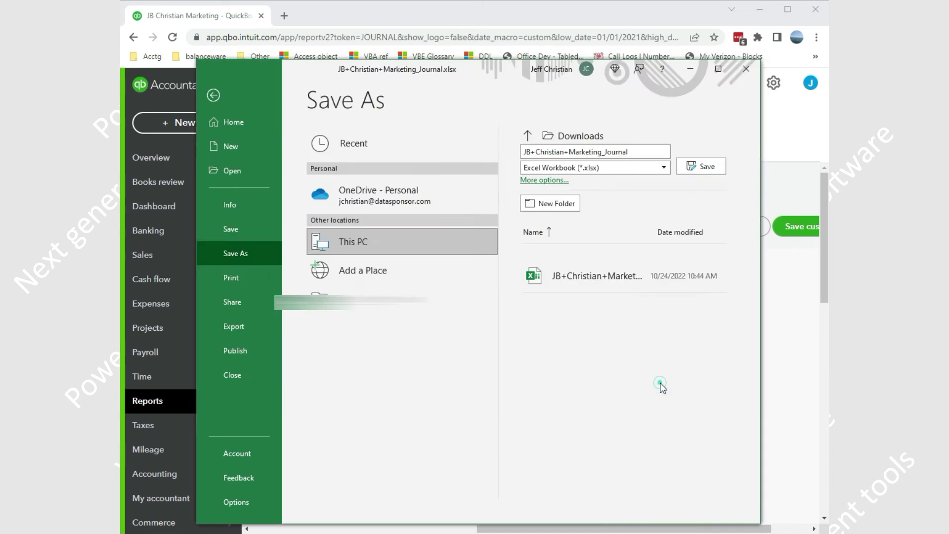
left_click(748, 70)
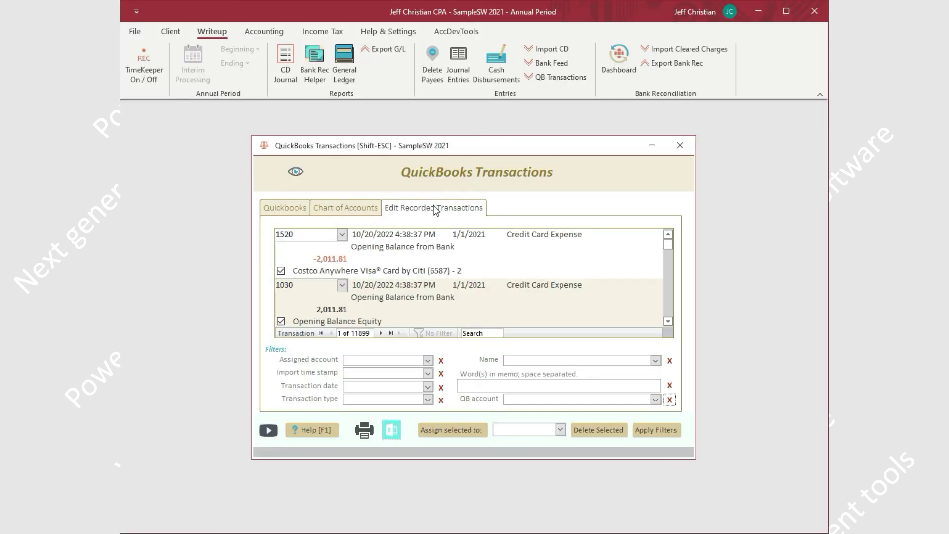
Step: Back in the write-up accounting program, import JB+Christian+Marketing_Journal.xlsx from the Desktop and record it with the existing account assignments
left_click(286, 209)
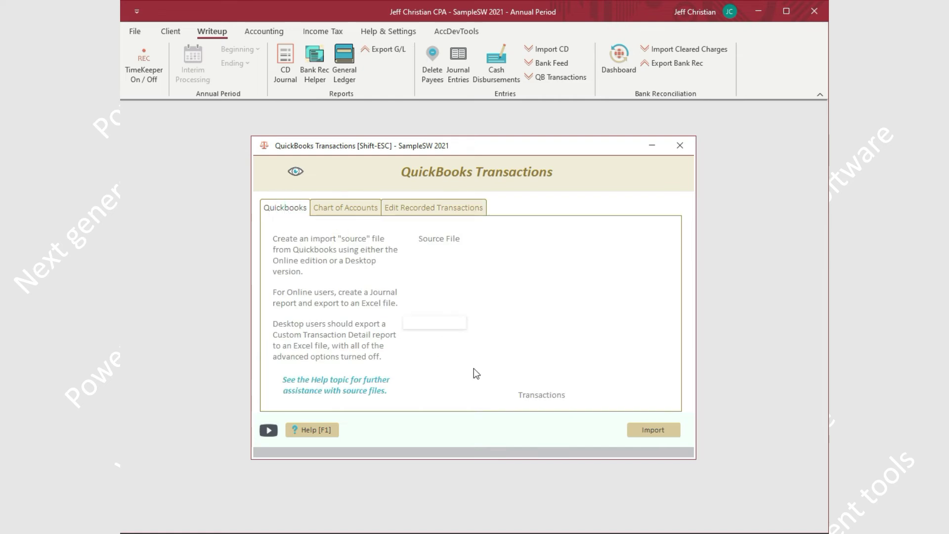
left_click(648, 431)
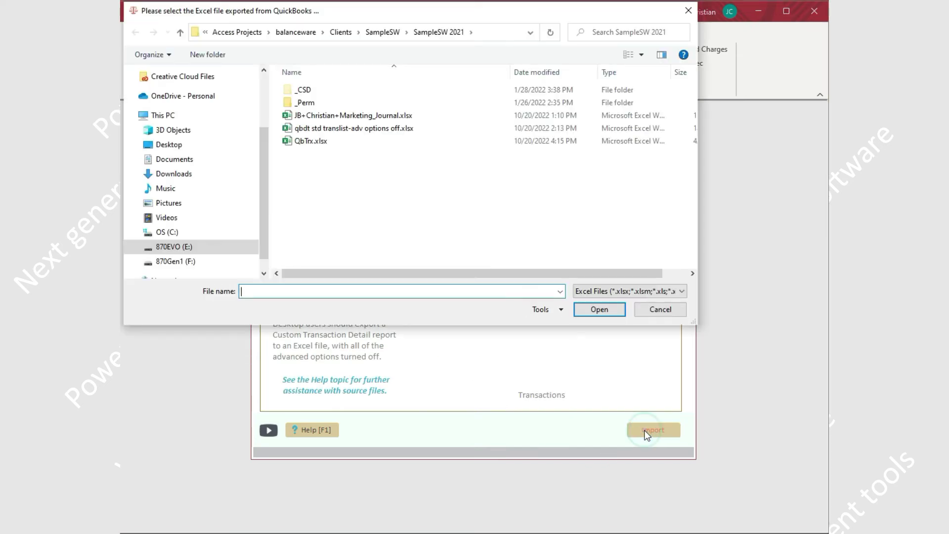
left_click(169, 144)
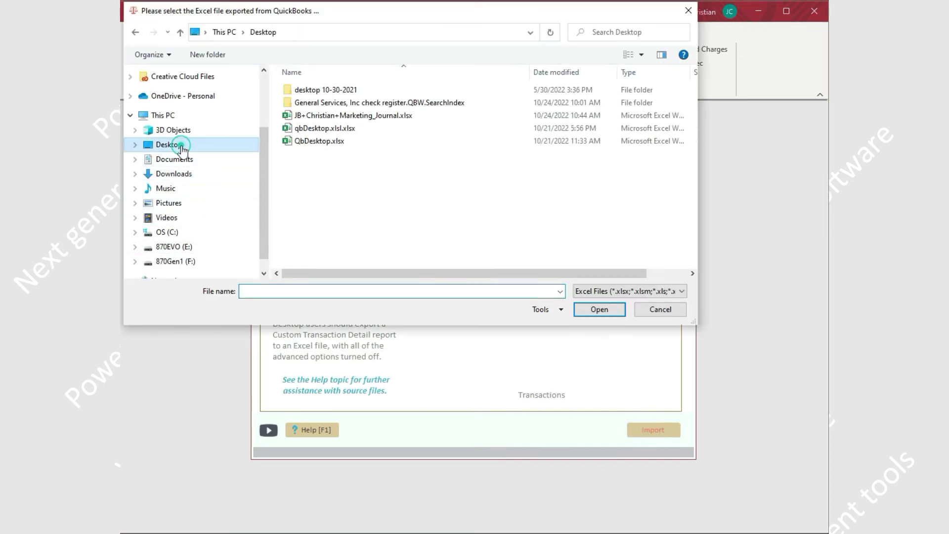
left_click(330, 117)
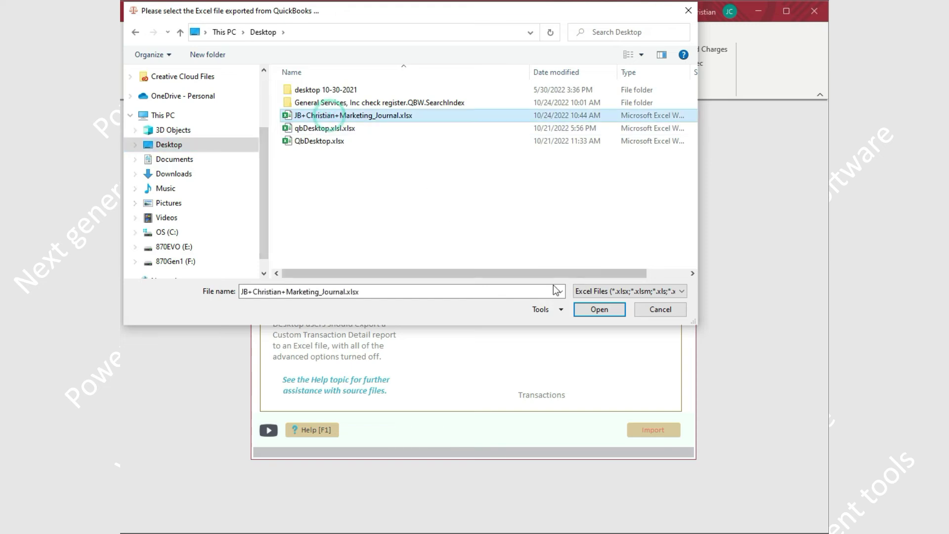
left_click(594, 308)
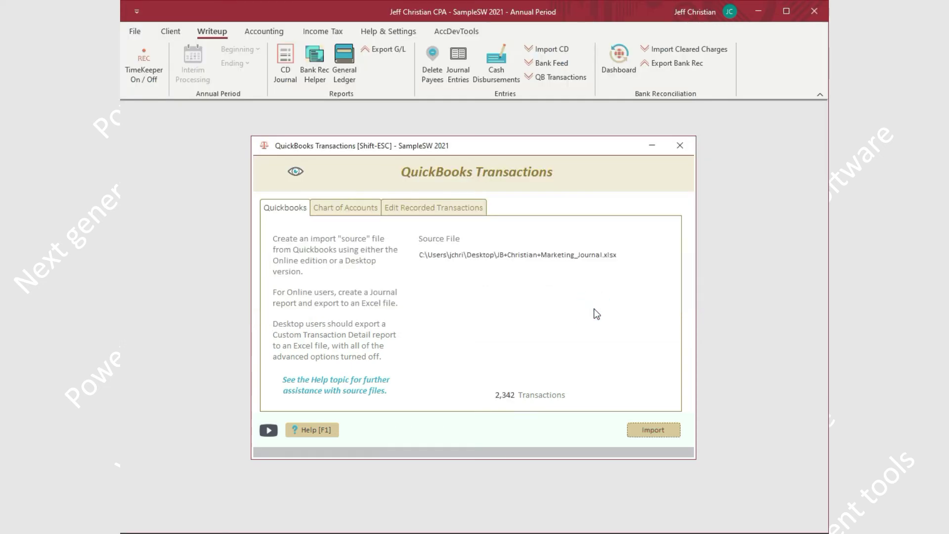
left_click(345, 208)
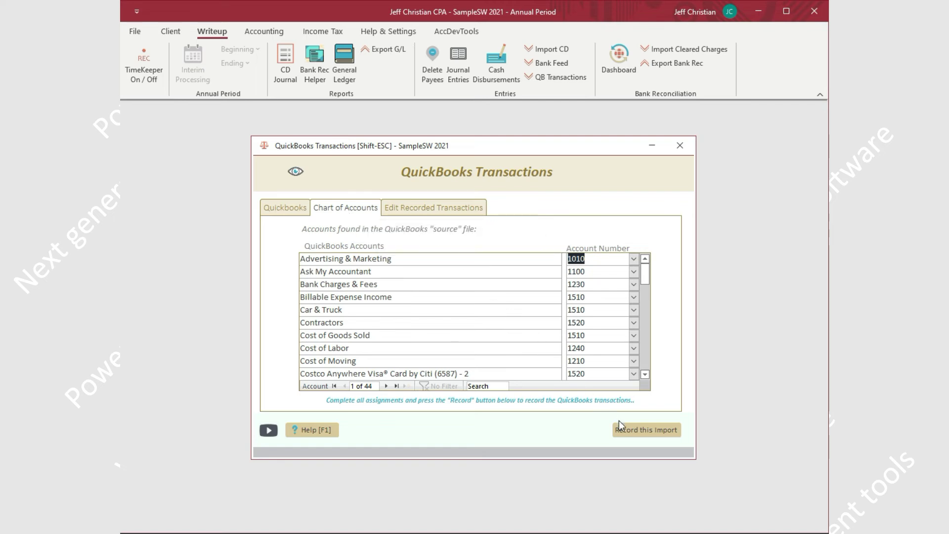
left_click(632, 434)
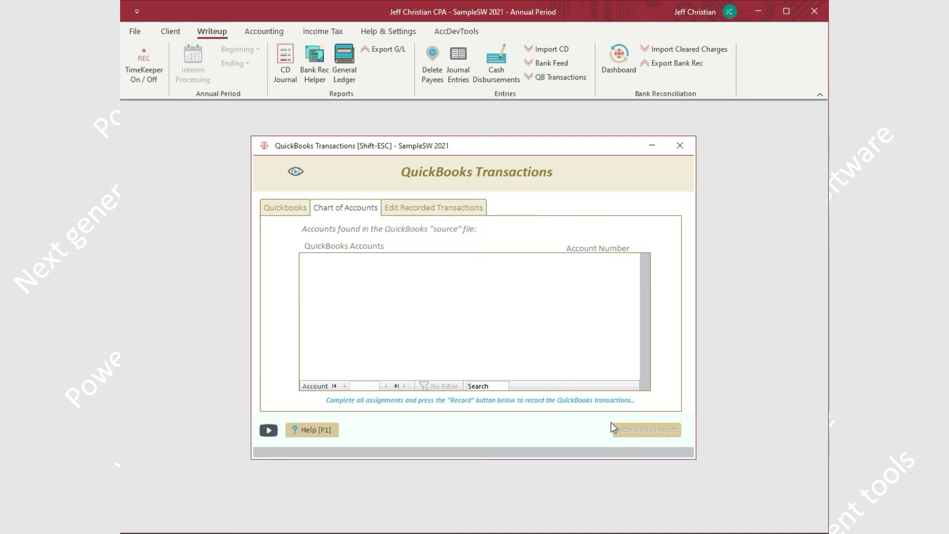
Step: Look through the recorded QuickBooks transactions available for editing, and close the QuickBooks Transactions window
left_click(446, 210)
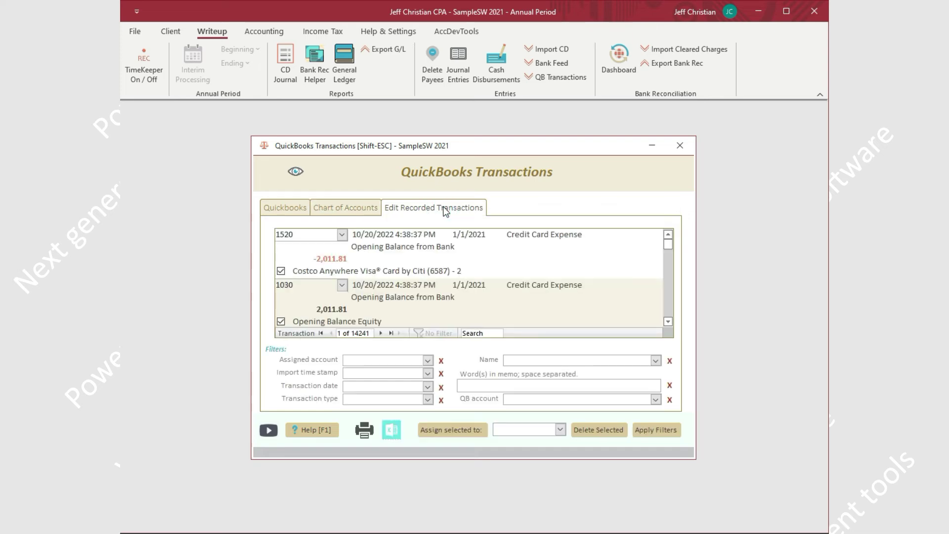
left_click(668, 321)
left_click(668, 321)
left_click(668, 321)
left_click(667, 321)
left_click(668, 322)
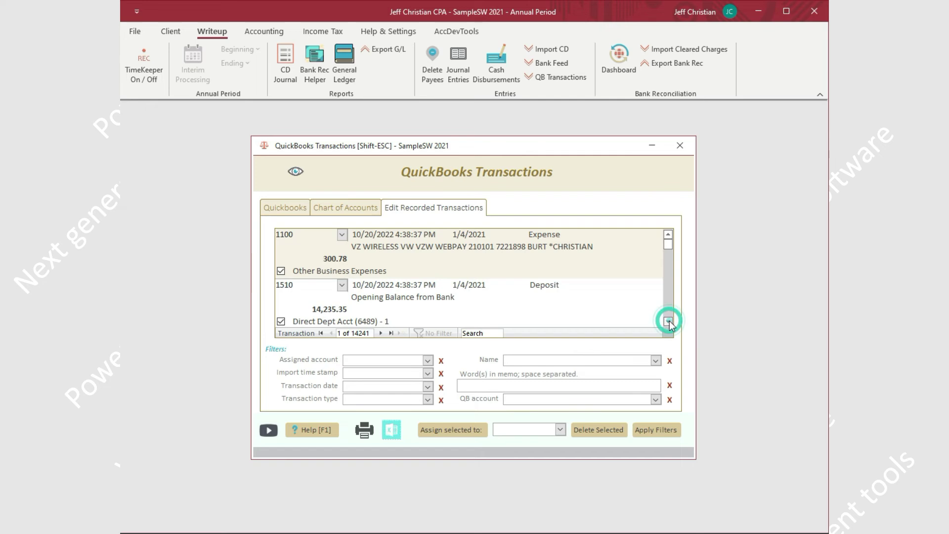
left_click(668, 321)
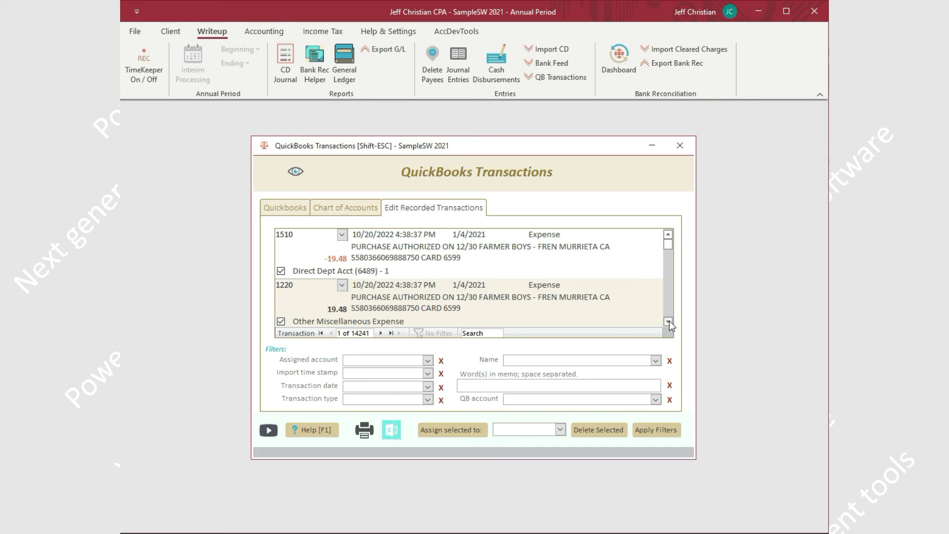
left_click(679, 144)
Step: Open the Accounting Dashboard and drill down from account 1010's first QB entry dated 01-01 to its recorded QuickBooks transaction
left_click(264, 31)
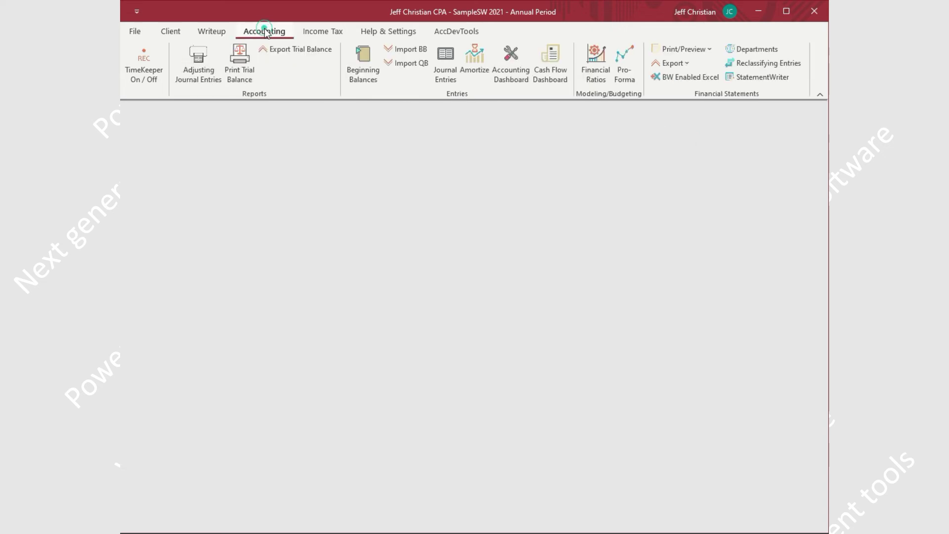
left_click(511, 76)
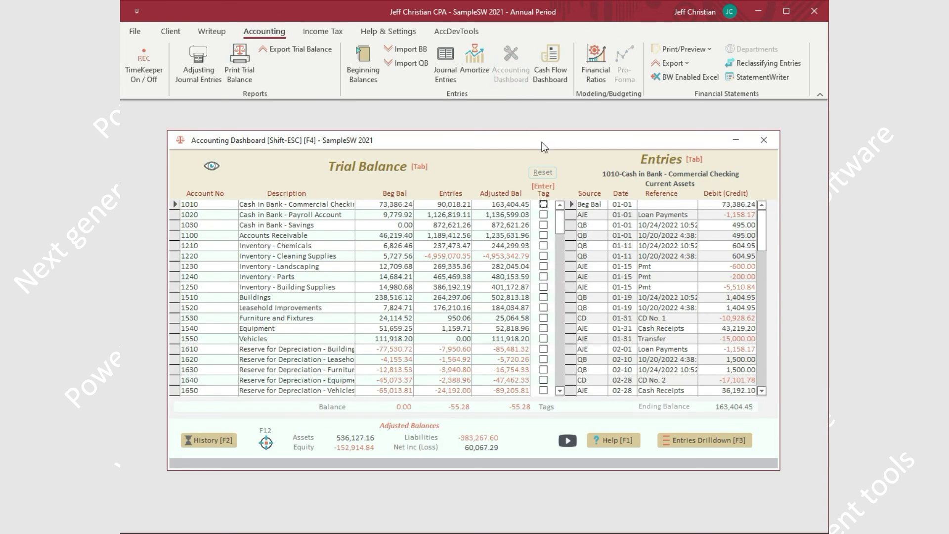
double_click(572, 227)
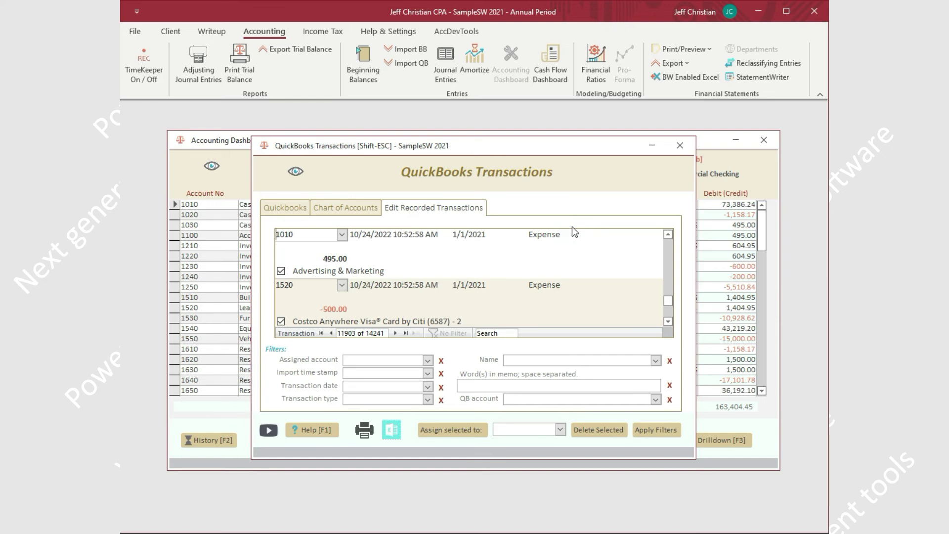